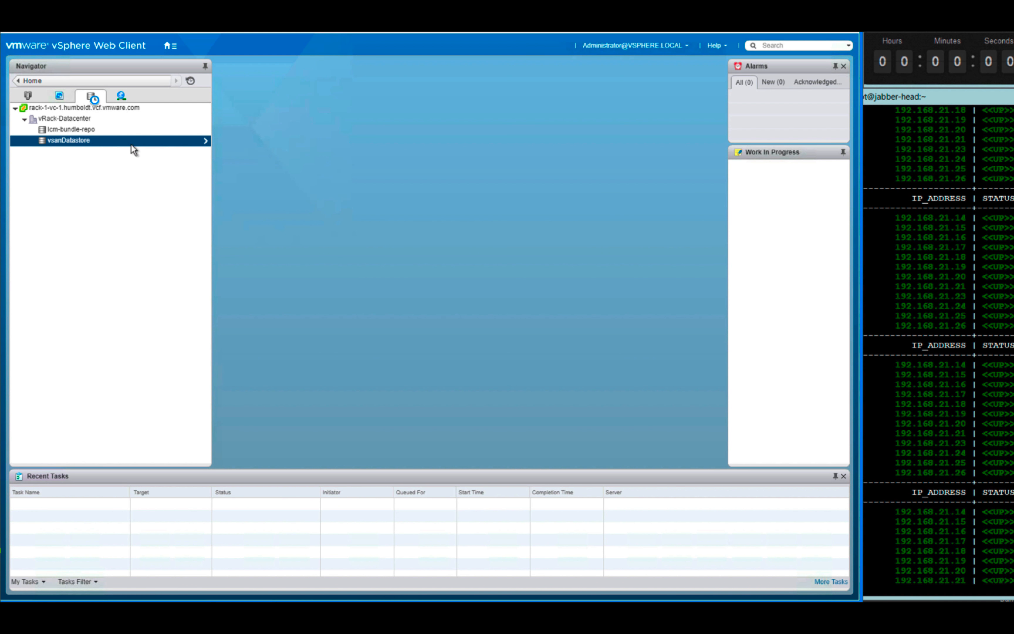
# - Examine the VMs stored on vsanDatastore, the vRack-DSwitch port groups, and the VM and template inventory
pyautogui.click(131, 143)
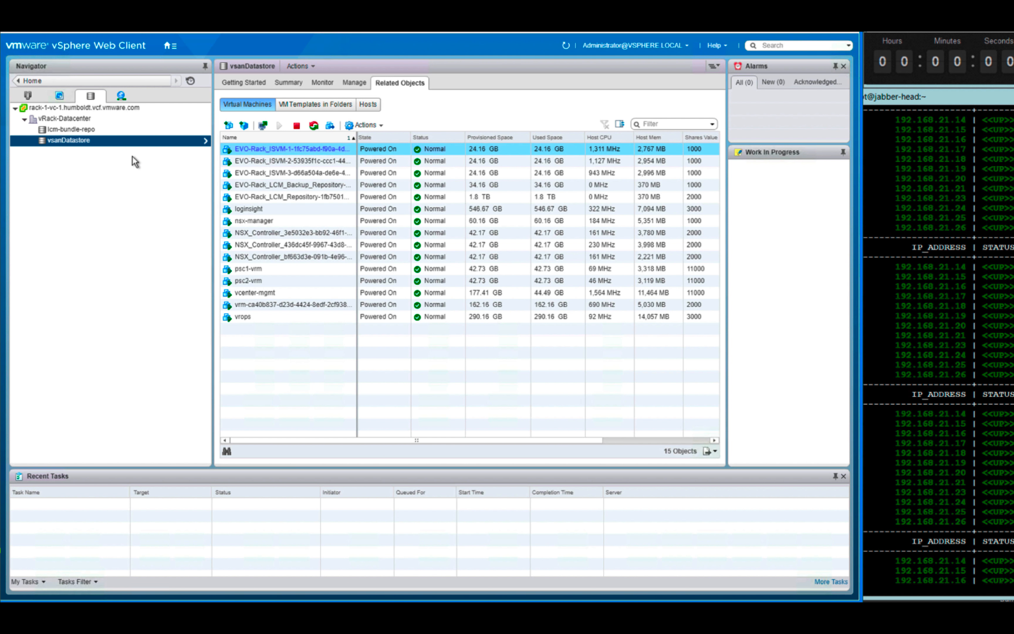
pyautogui.click(122, 96)
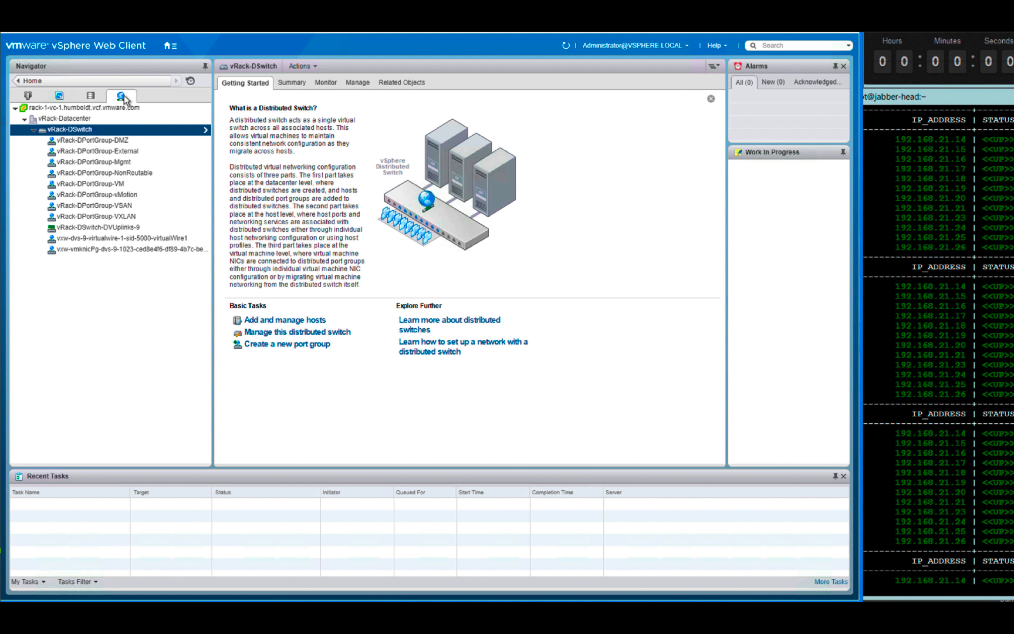
pyautogui.click(60, 96)
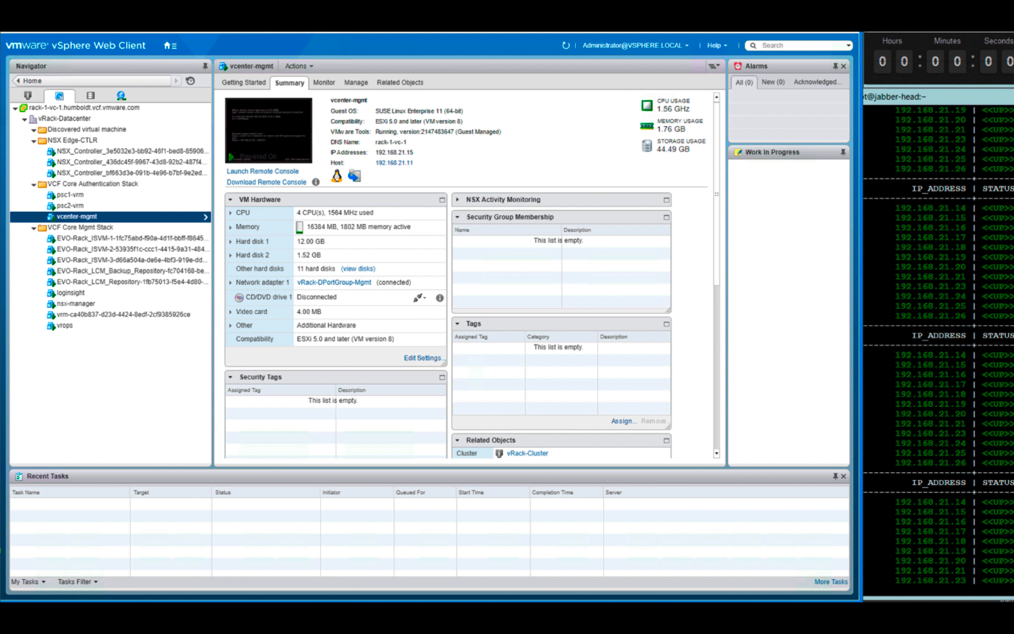
# - Switch to Cohesity and review the VCF Core Authentication policy and the settings and protected VMs of its VCF Authentication Stack job
pyautogui.hotkey('ctrl', 'Tab')
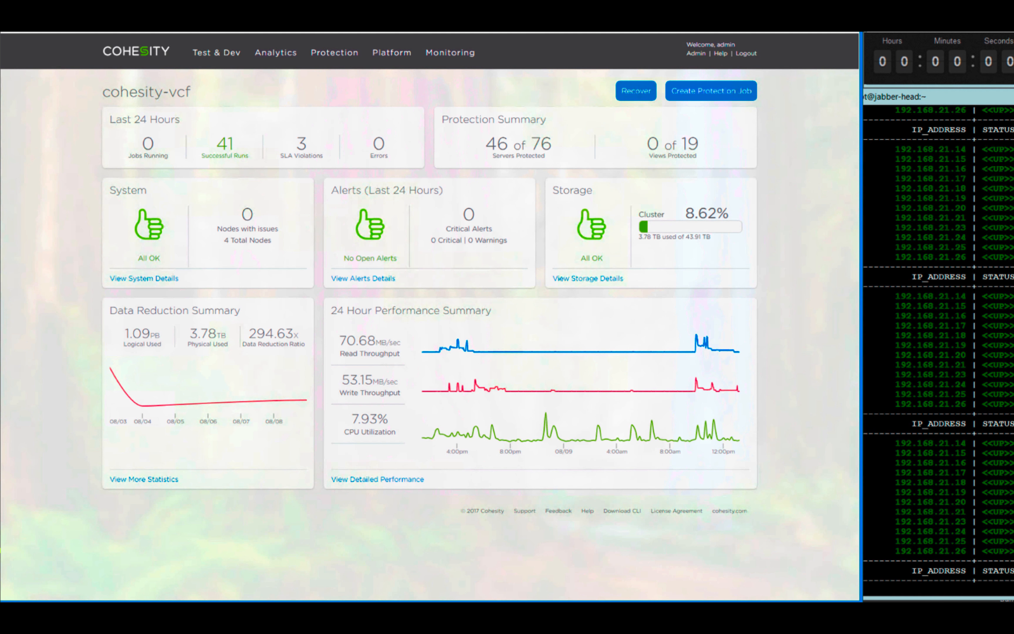
pyautogui.moveTo(334, 52)
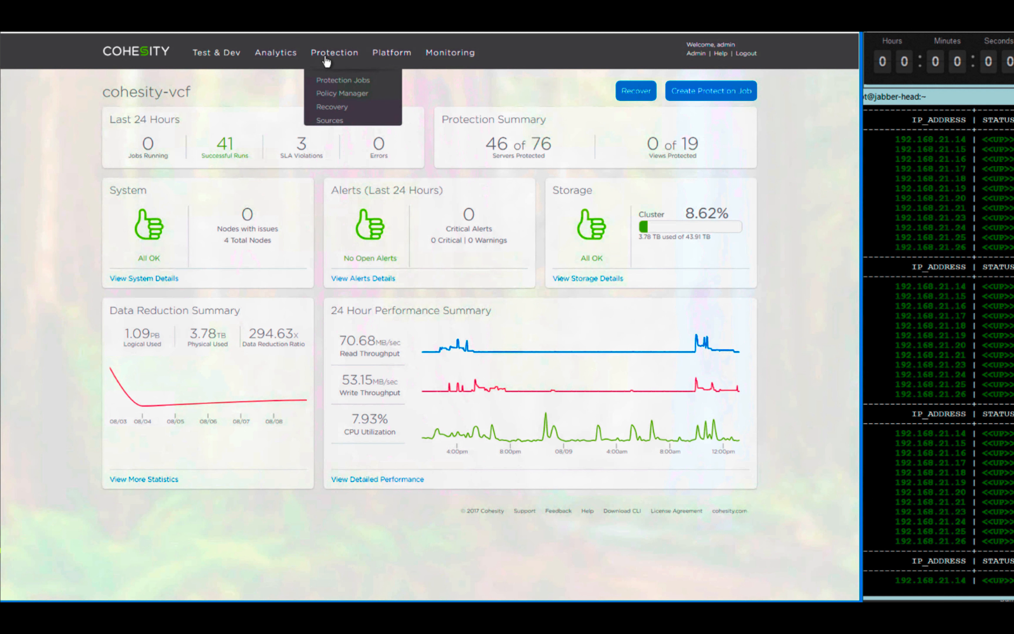
pyautogui.click(331, 95)
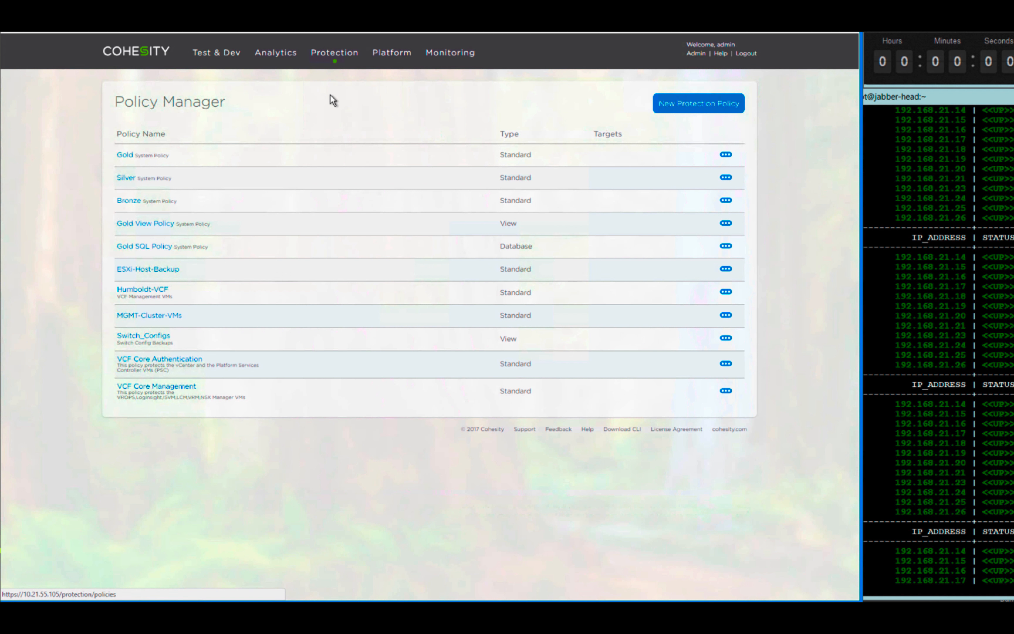
pyautogui.click(197, 359)
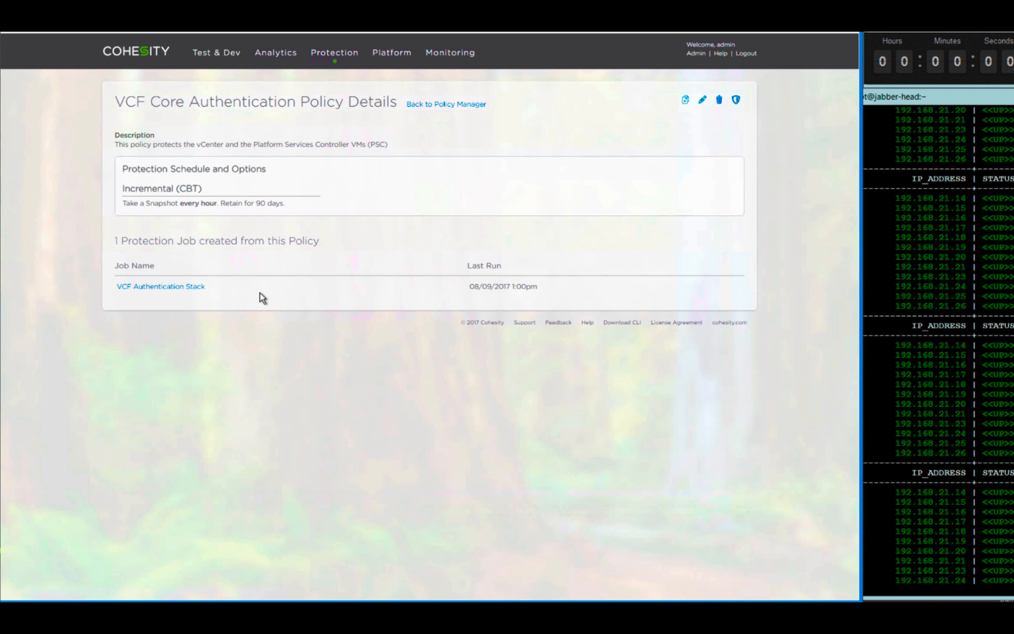
pyautogui.click(180, 286)
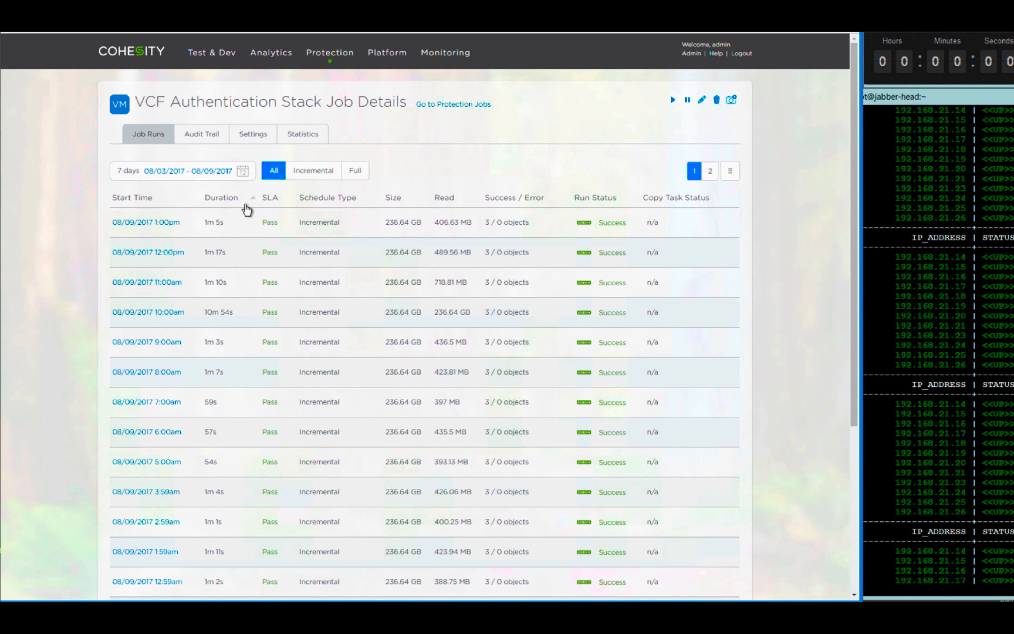
pyautogui.click(259, 140)
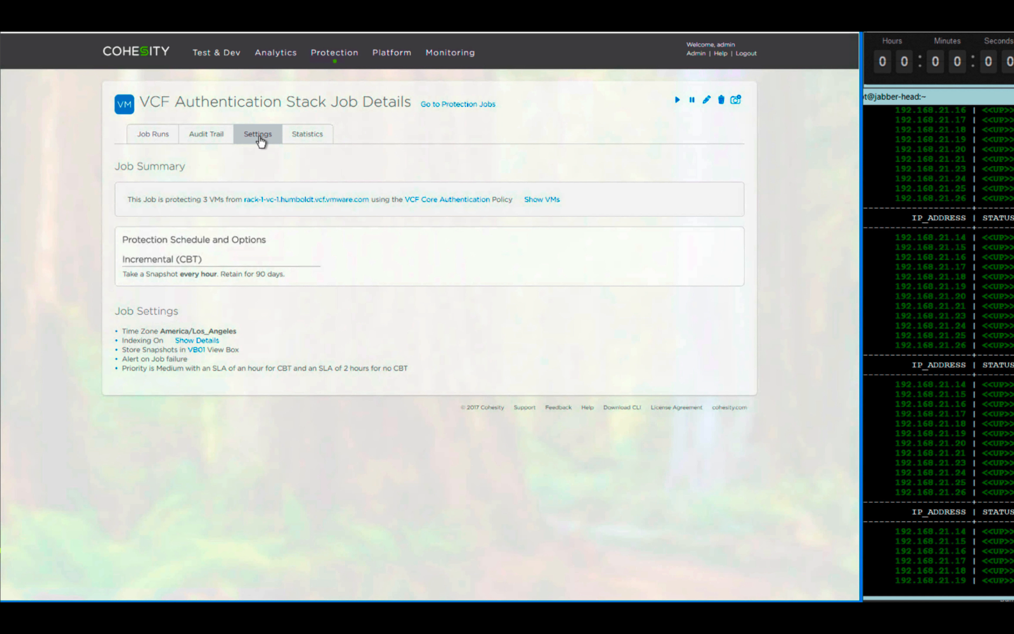
pyautogui.click(544, 201)
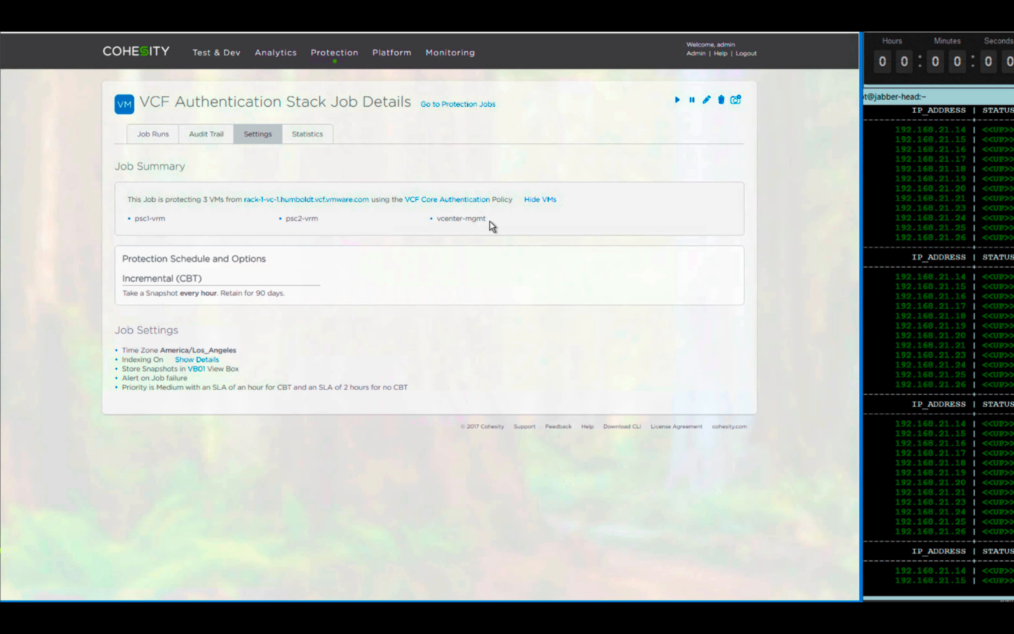
# - Review the VCF Core Management policy and the settings and protected VMs of its VCF Core Mgmt Stack job
pyautogui.click(334, 53)
pyautogui.click(335, 96)
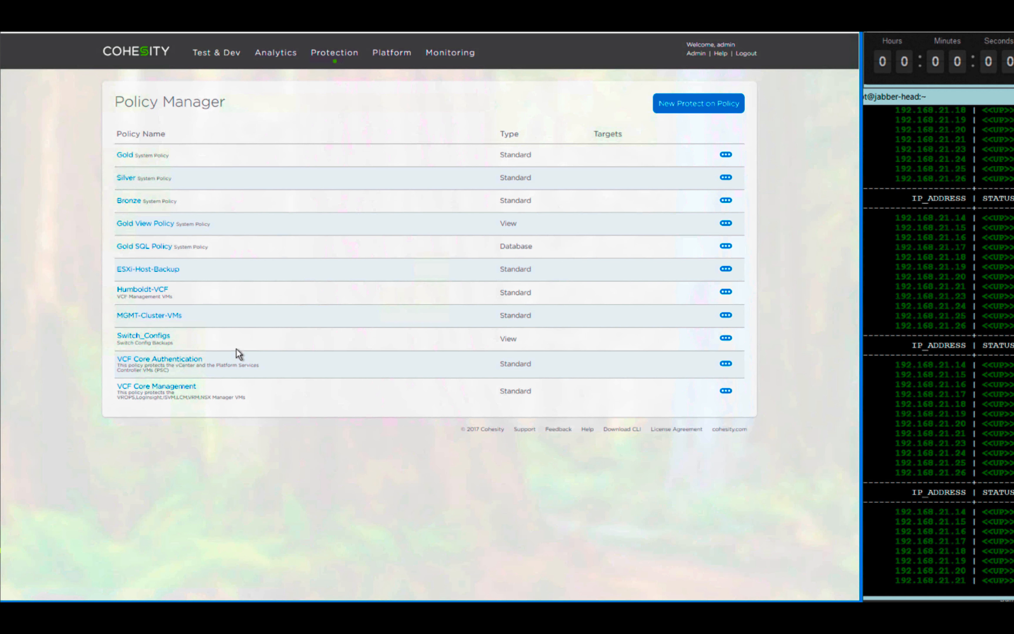
pyautogui.click(193, 388)
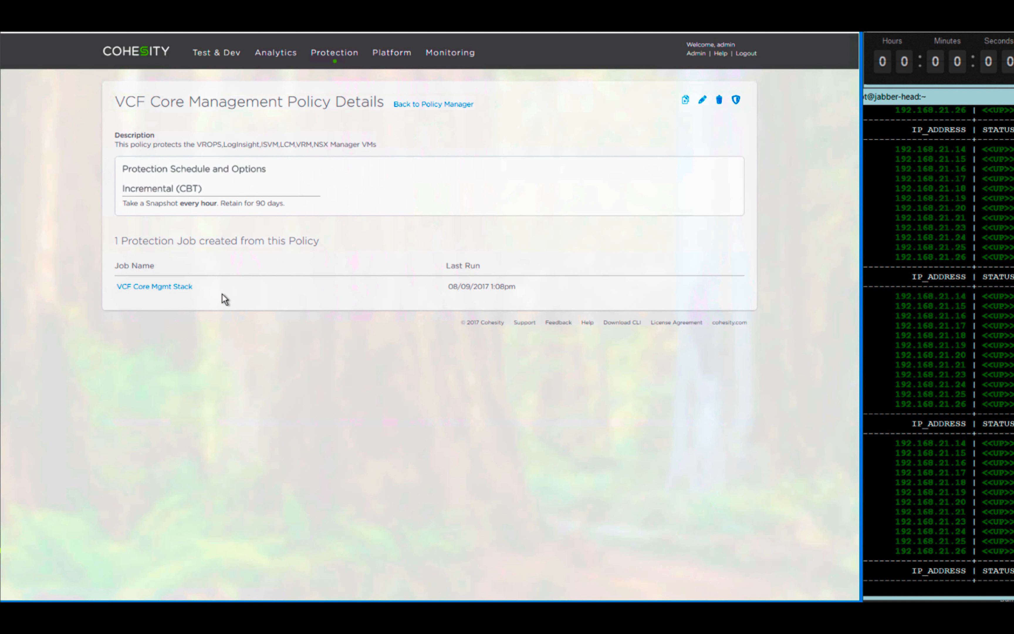
pyautogui.click(155, 286)
pyautogui.click(253, 153)
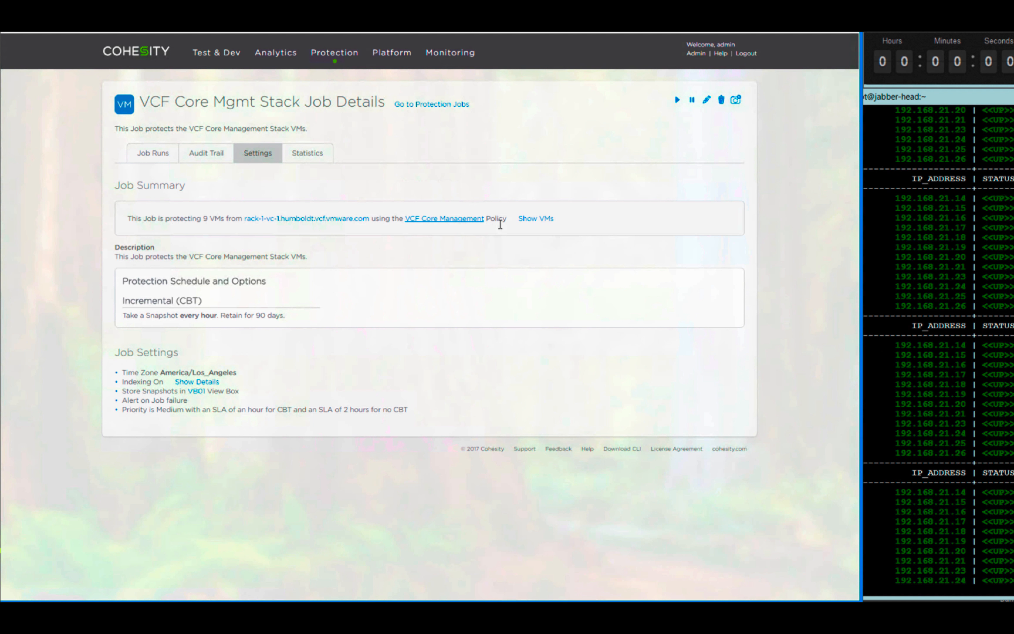
pyautogui.click(541, 226)
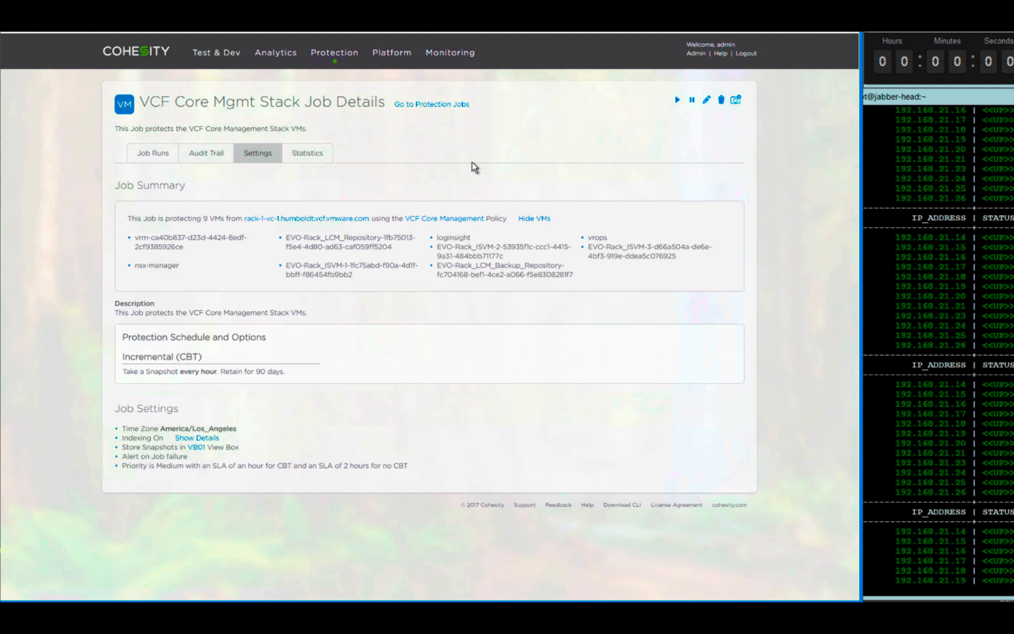
# - Return to the Cohesity dashboard, and check the VMware ESXi host's virtual machines and the terminal's VM status monitor
pyautogui.click(144, 55)
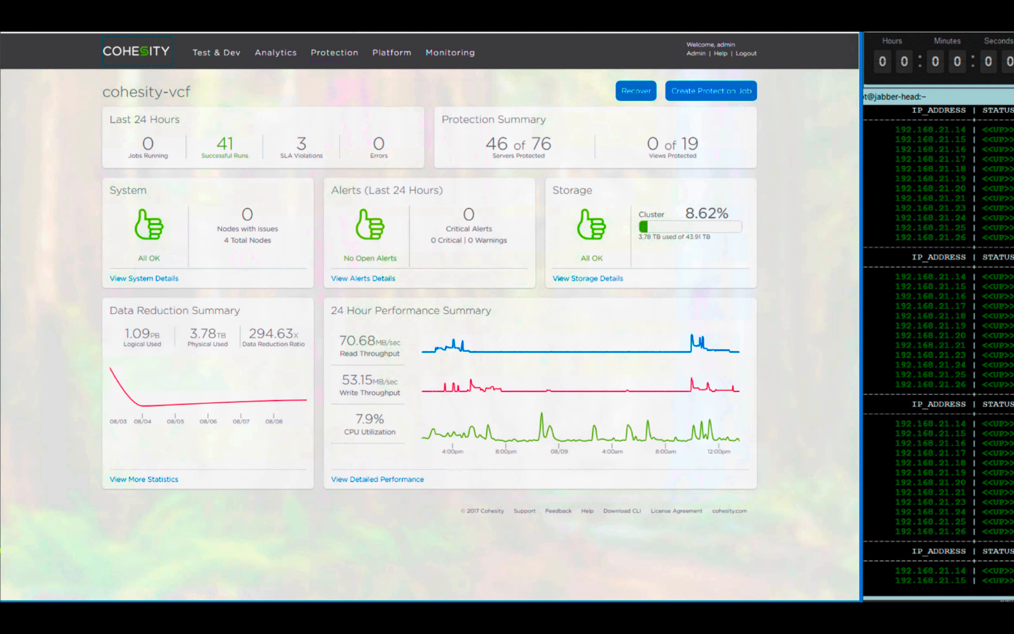
pyautogui.hotkey('ctrl', 'Tab')
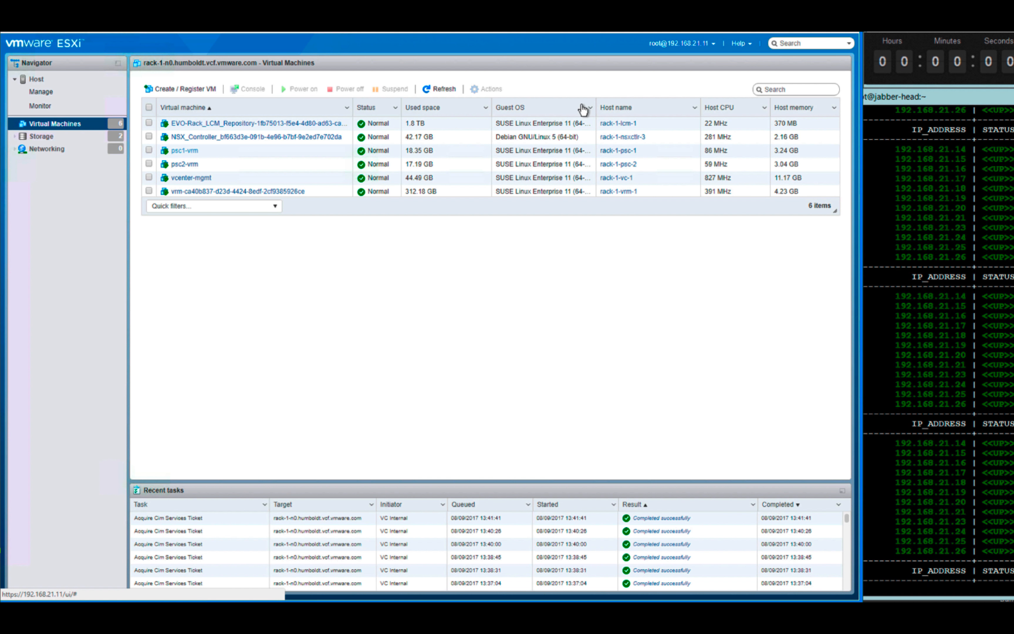
pyautogui.click(876, 122)
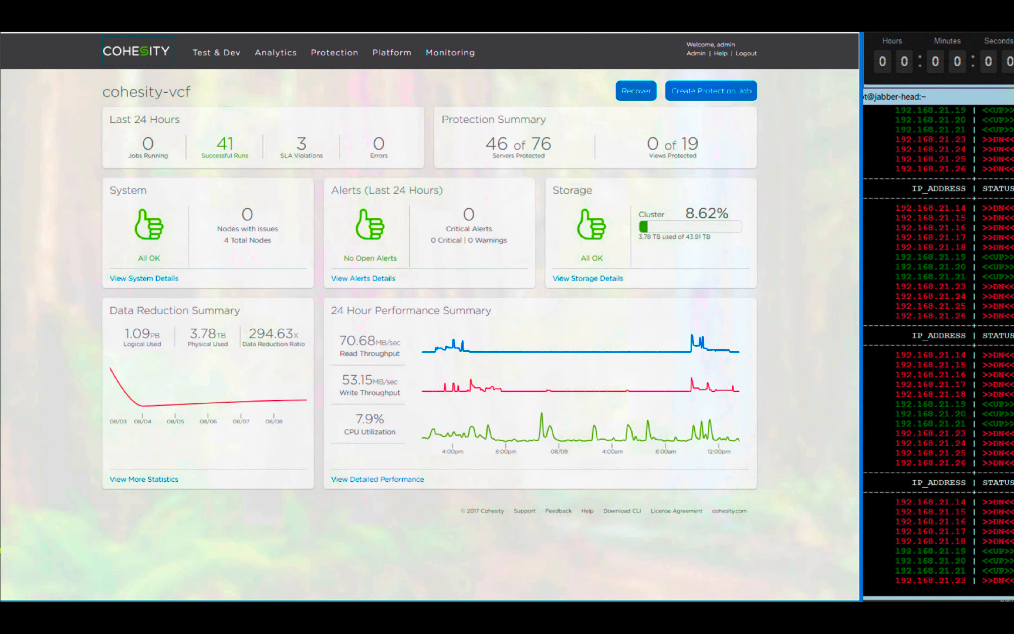
# - Start a VM recovery, search for "authentication", and select the VCF Authentication Stack job with its VM list expanded
pyautogui.click(635, 90)
pyautogui.click(390, 150)
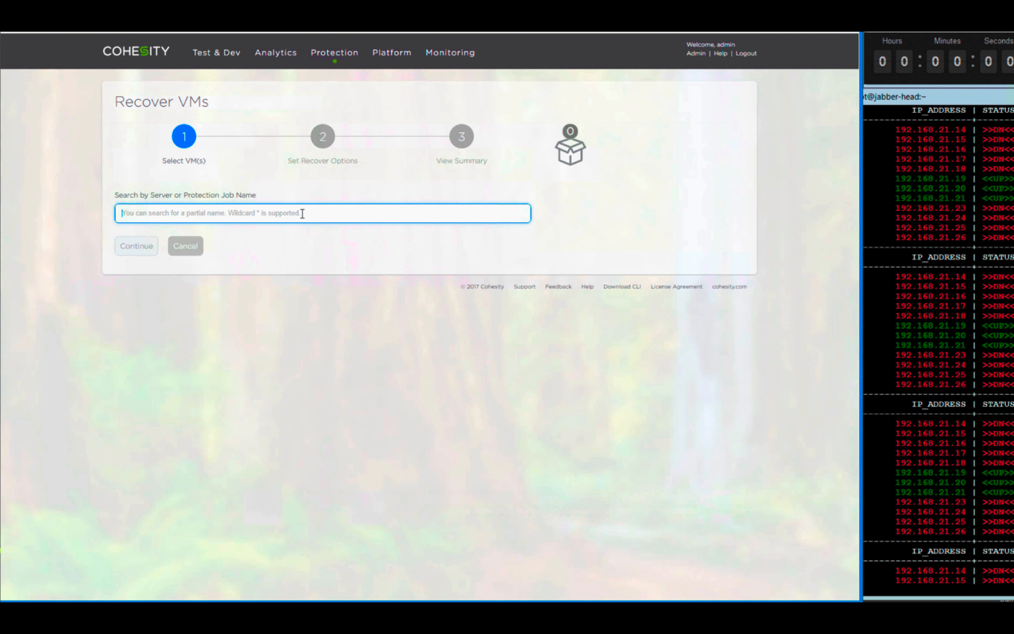
pyautogui.write('authentication')
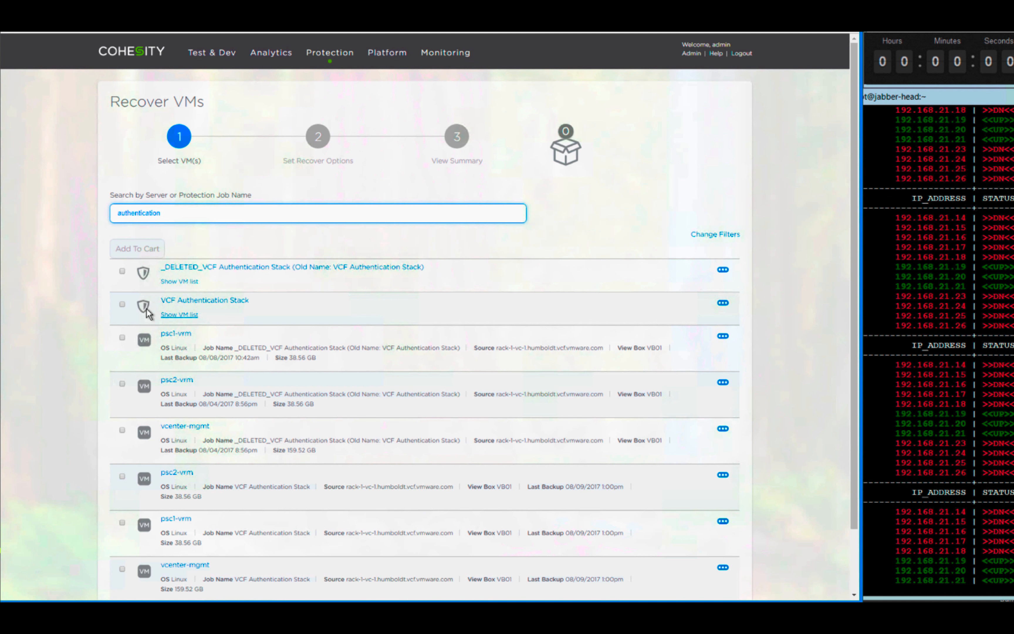
pyautogui.click(122, 304)
pyautogui.click(180, 315)
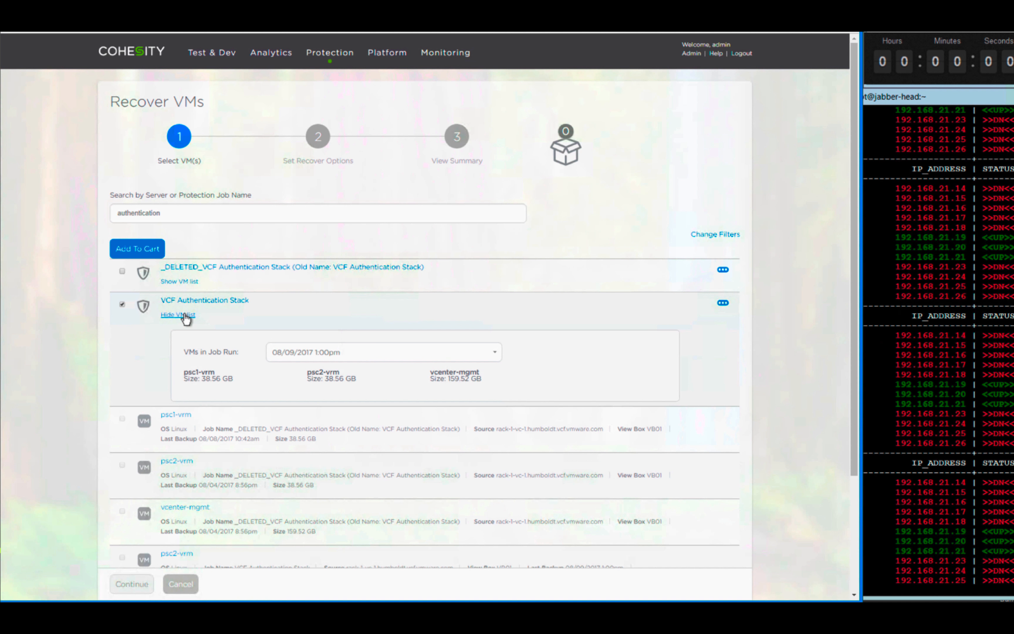
# - Choose the 08/09/2017 9:00am job run for VCF Authentication Stack and add it to the cart, continuing to the recover options
pyautogui.click(495, 353)
pyautogui.click(371, 429)
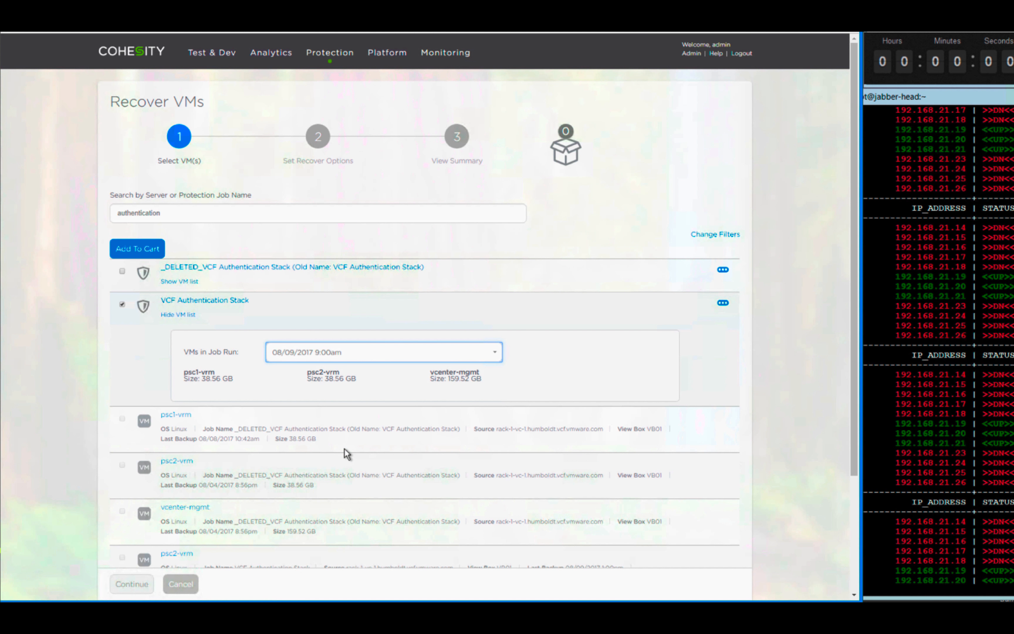
pyautogui.click(144, 251)
pyautogui.click(131, 583)
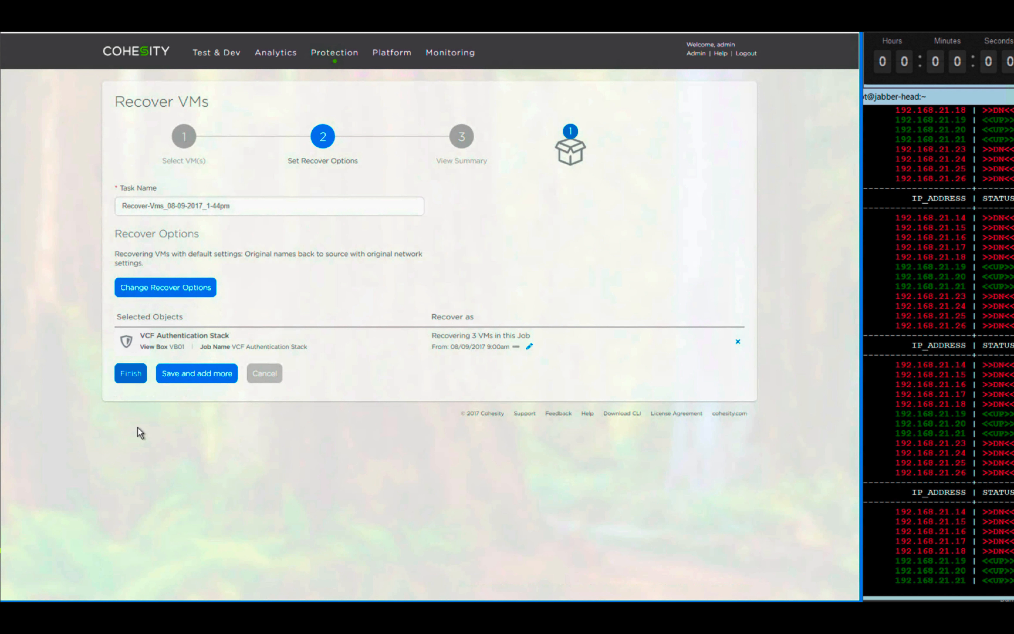
# - Change the recover options to a new location, with the stand-alone ESXi host 192.168.21.11 as the source
pyautogui.click(165, 288)
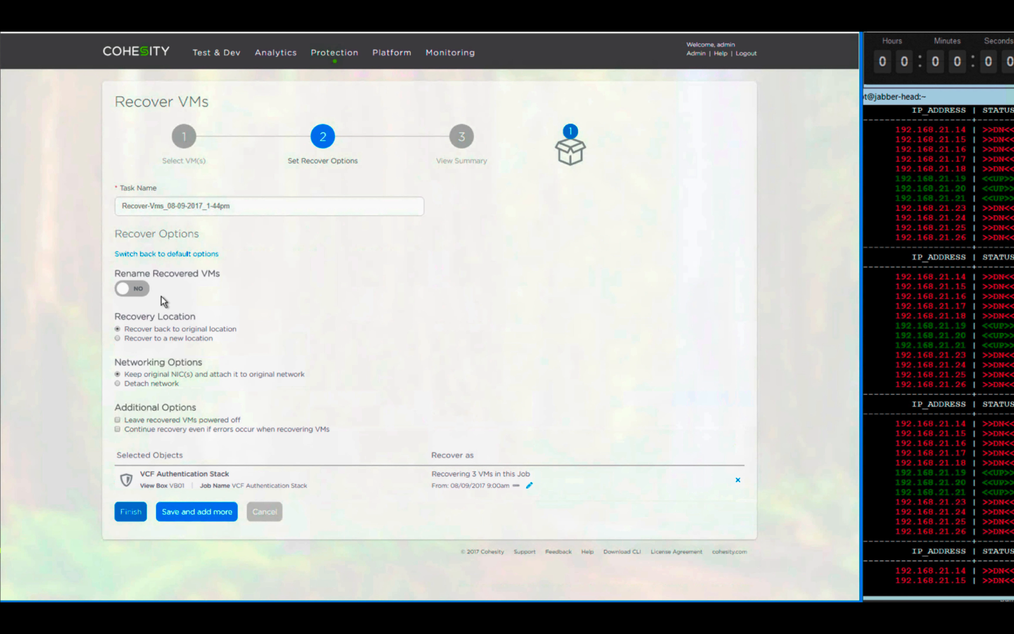
pyautogui.click(117, 338)
pyautogui.click(254, 380)
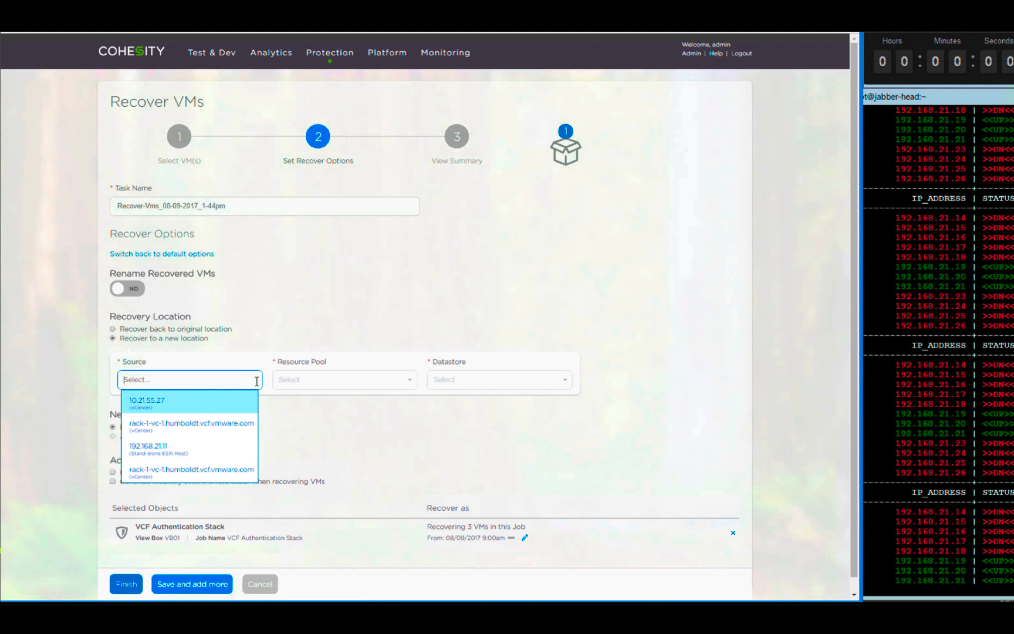
pyautogui.click(218, 453)
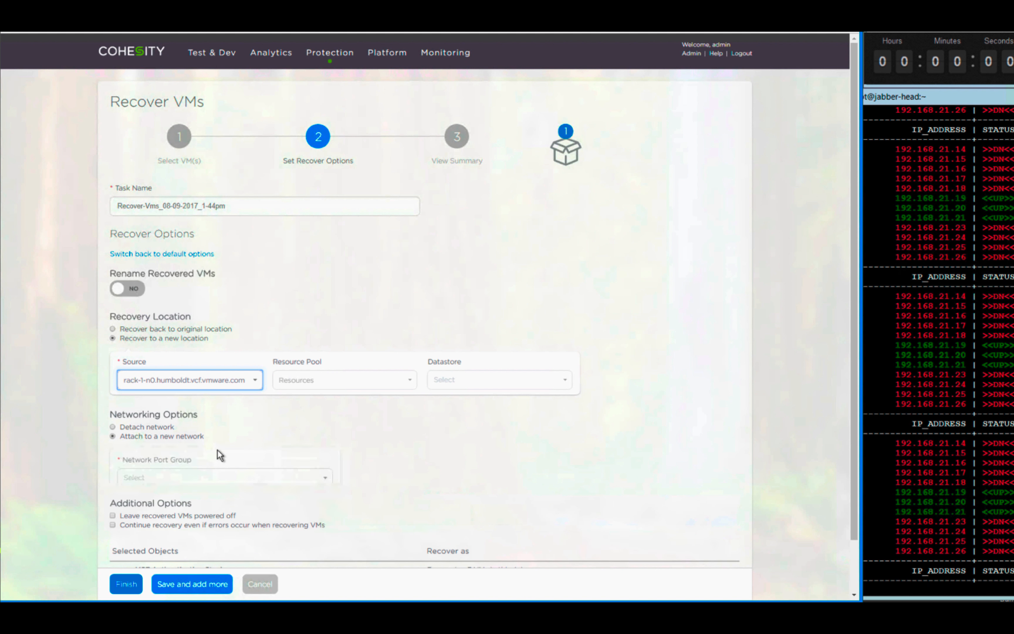
# - Attach the recovered VMs to the vRack-DPortGroup-Mgmt network port group and submit the recovery task
pyautogui.click(262, 477)
pyautogui.scroll(-2, 299, 550)
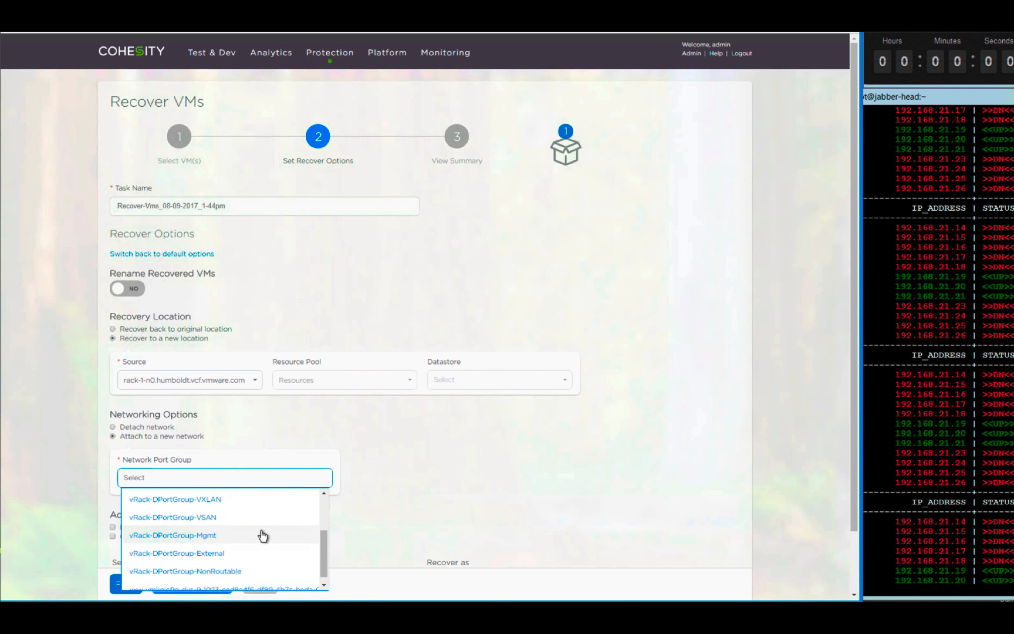
pyautogui.click(259, 531)
pyautogui.scroll(-2, 259, 531)
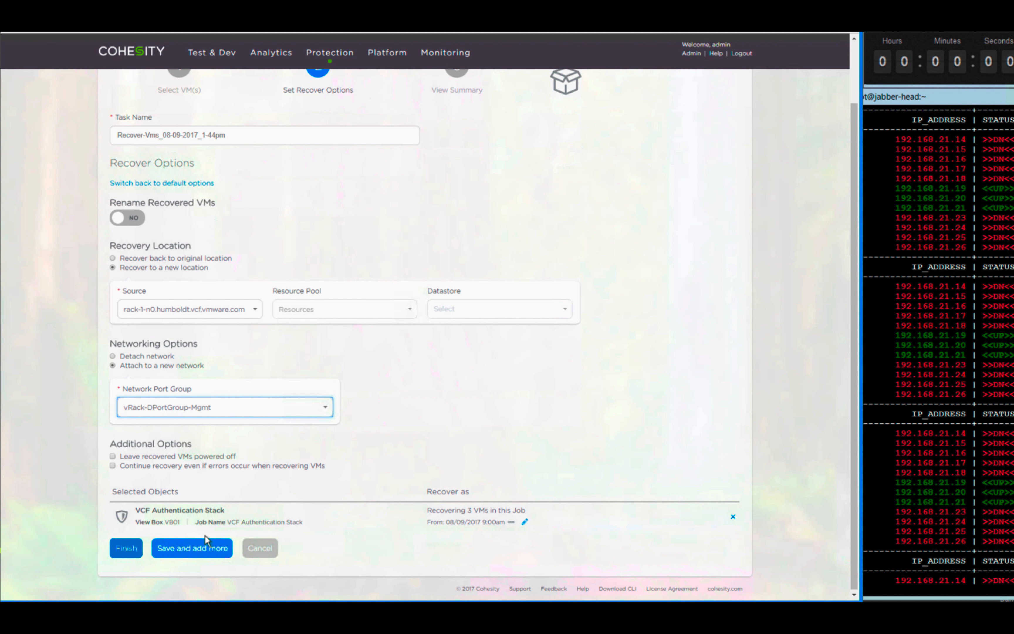
pyautogui.click(127, 546)
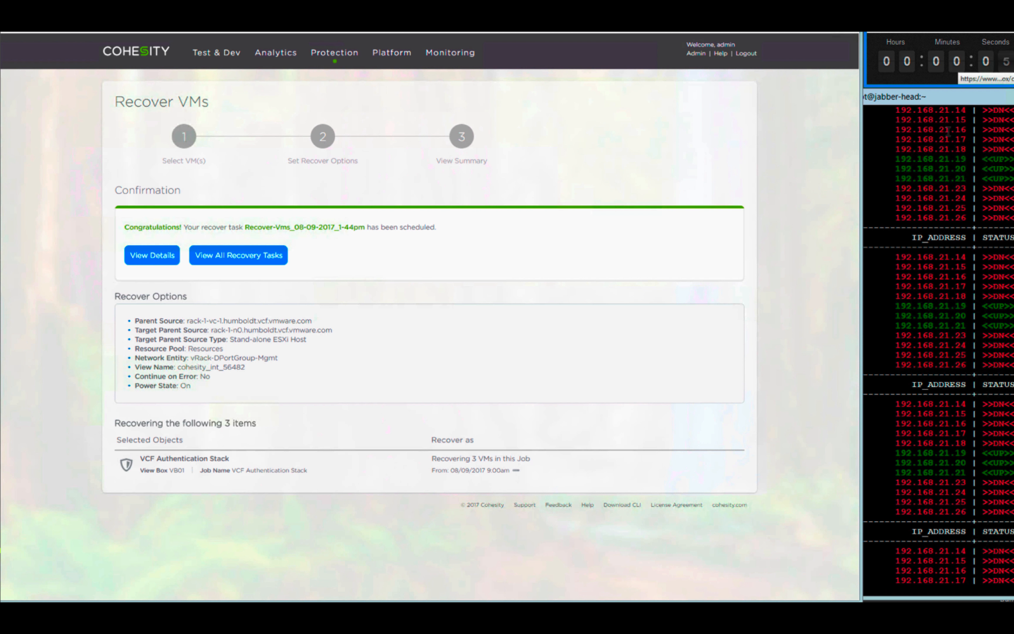
# - Check the VM status monitor in the terminal and reload the vCenter page in the browser
pyautogui.click(947, 139)
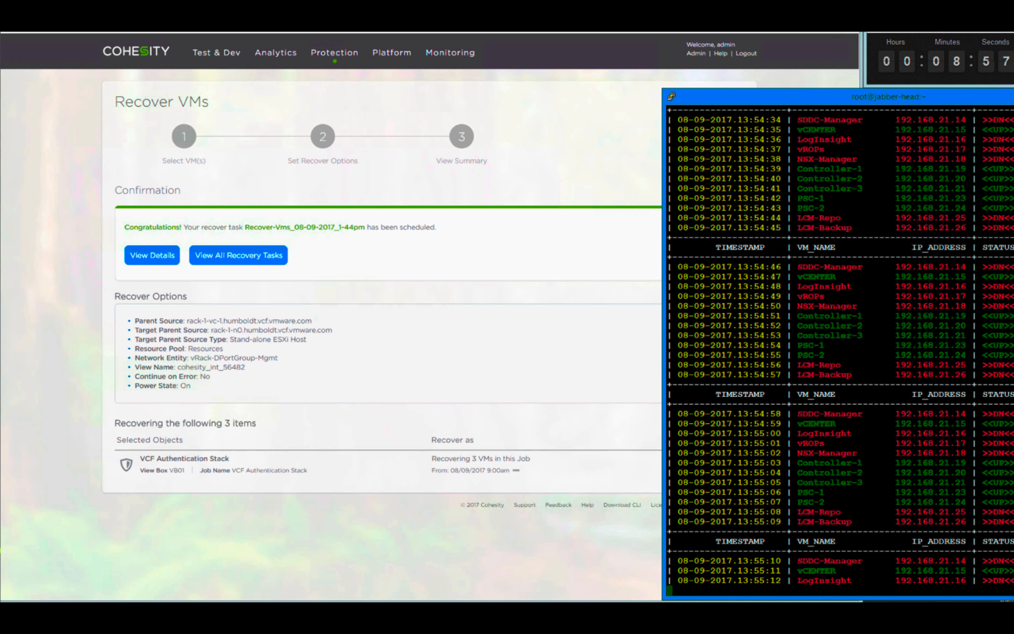
pyautogui.hotkey('alt', 'Tab')
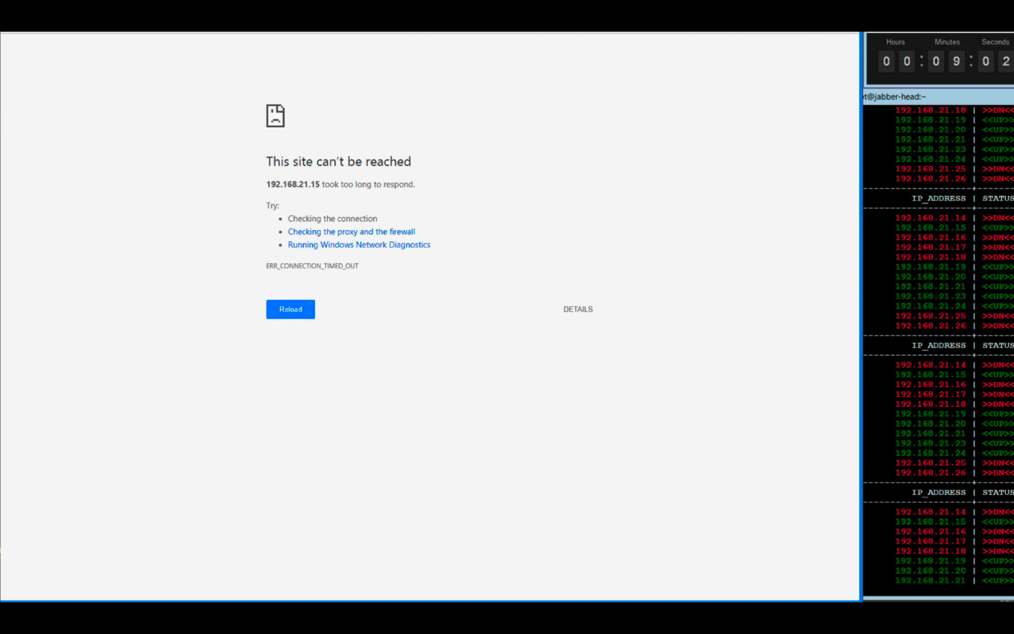
pyautogui.press('F5')
# - Log in to VMware vCenter Single Sign-On with the administrator user name and account password
pyautogui.click(131, 229)
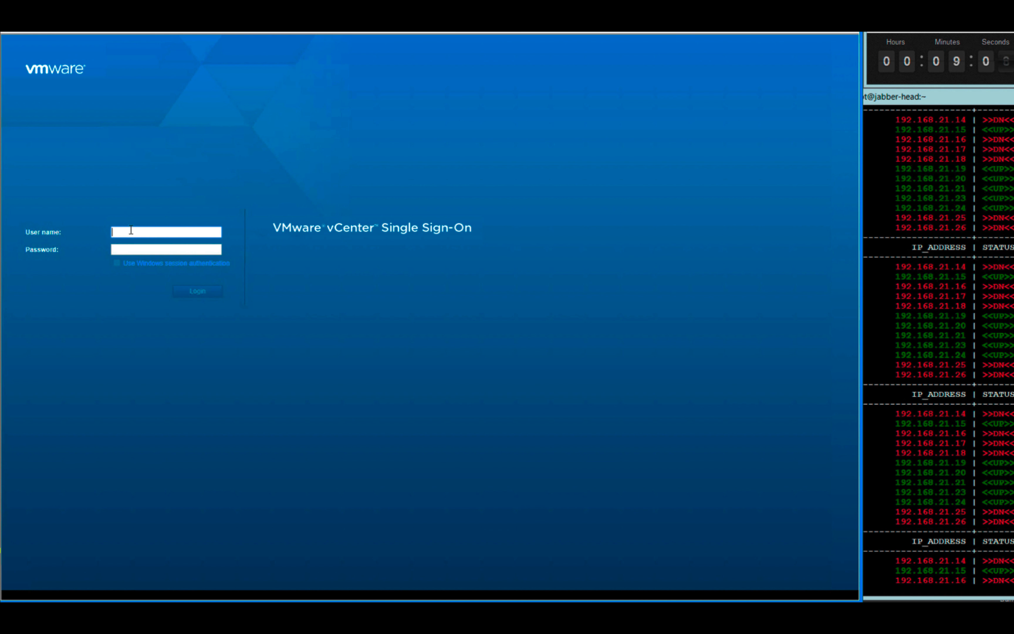
pyautogui.write('administrator@vsphere.local')
pyautogui.press('Tab')
pyautogui.write('******')
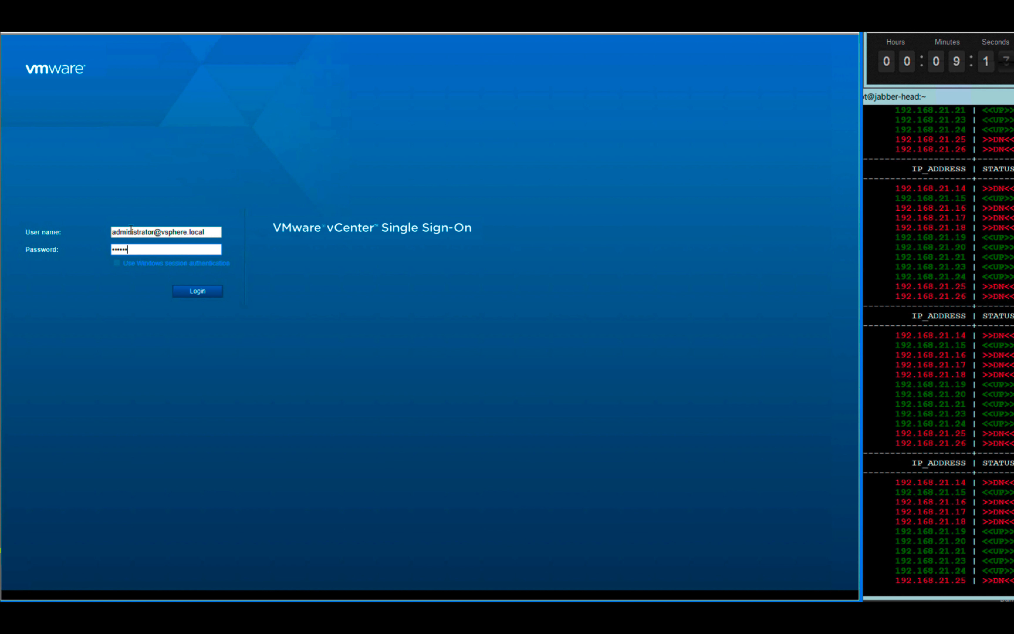
pyautogui.press('Return')
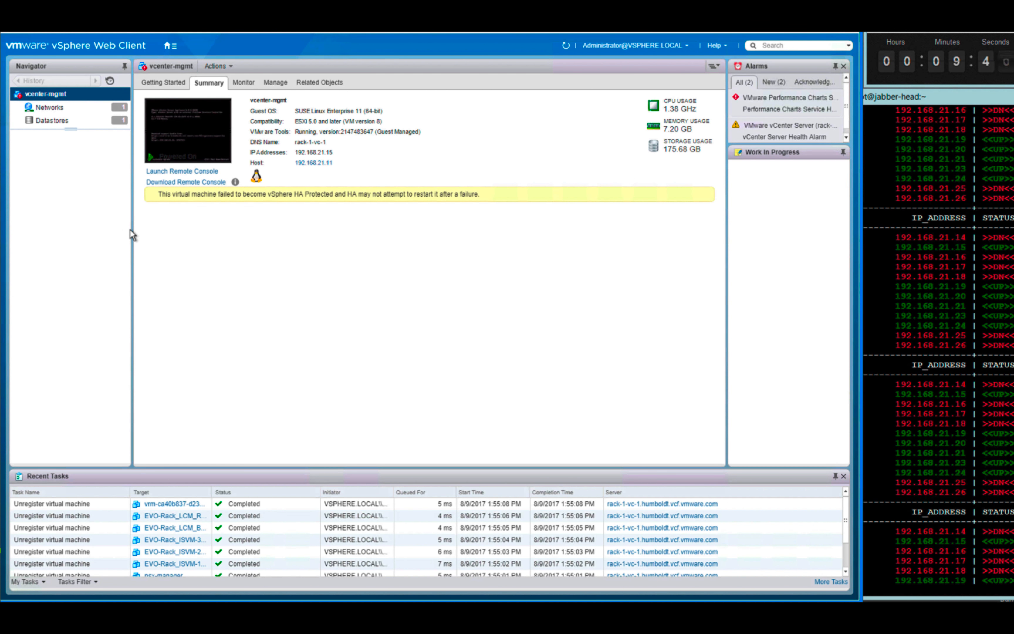
# - Leave the vcenter-mgmt summary in the vSphere Web Client and return to the Cohesity dashboard
pyautogui.click(170, 45)
pyautogui.click(186, 97)
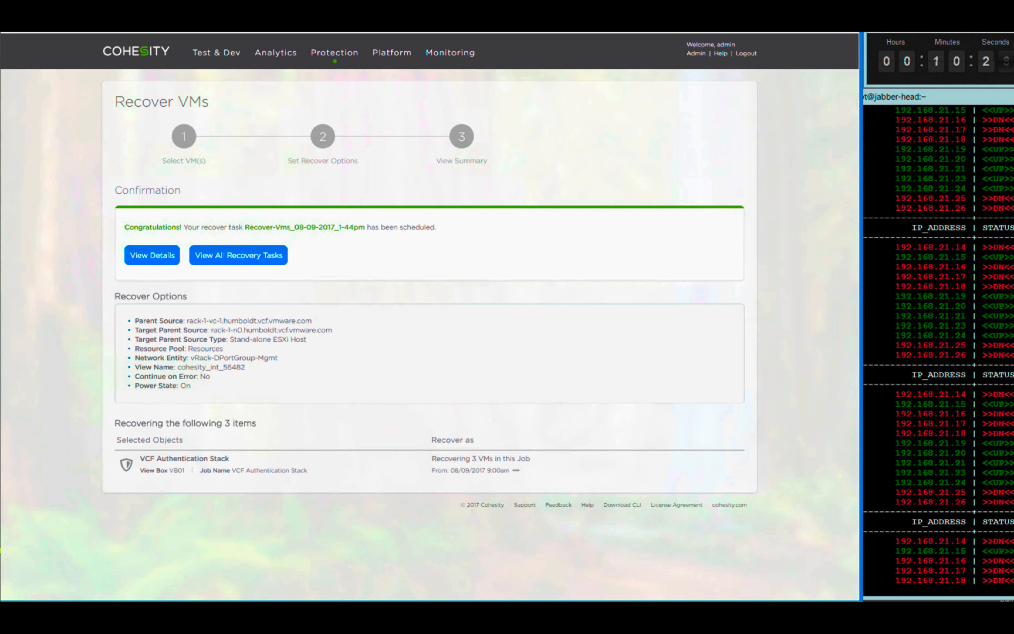
pyautogui.click(151, 51)
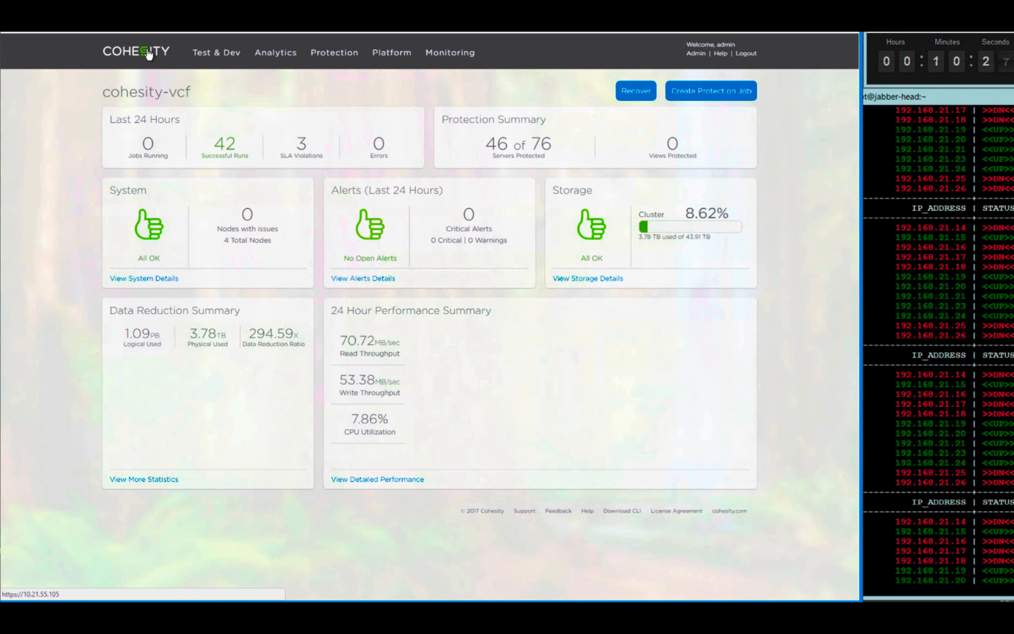
# - Start a VM recovery and search the servers and protection jobs for "mgmt"
pyautogui.click(635, 92)
pyautogui.click(369, 146)
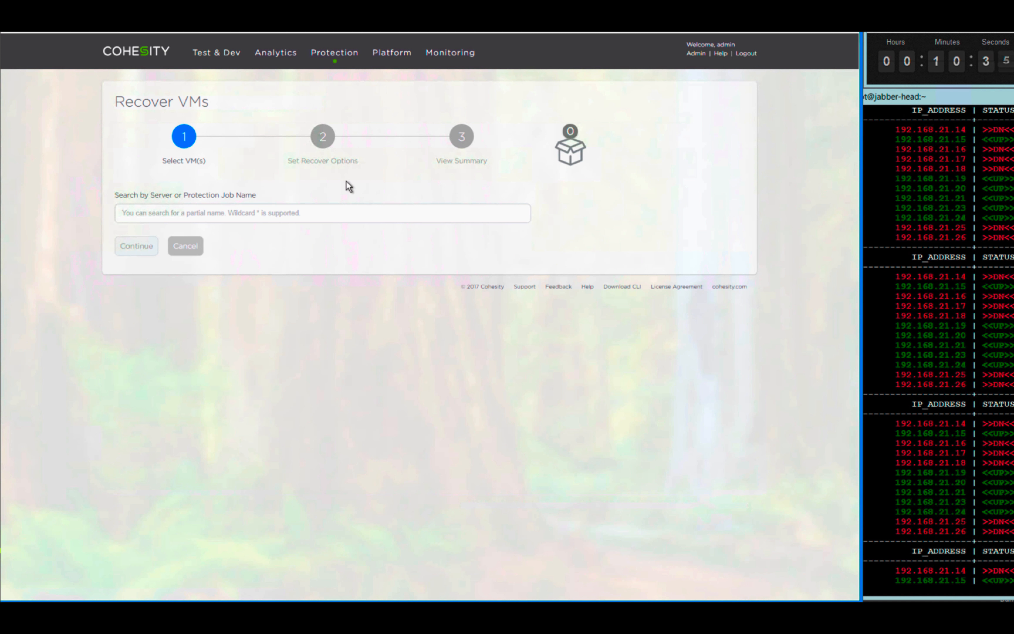
pyautogui.click(331, 214)
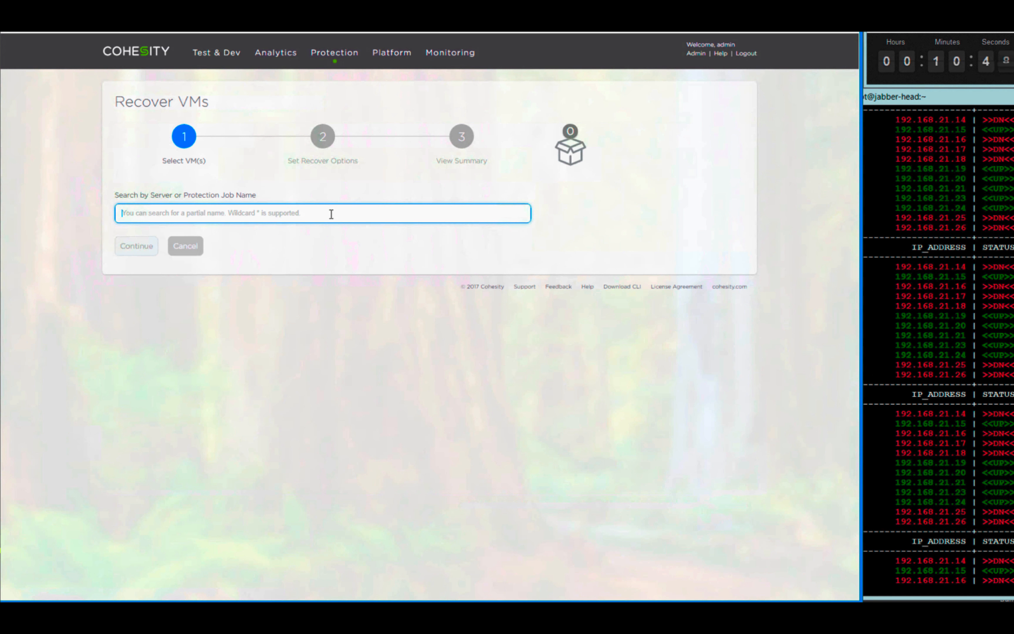
pyautogui.write('mgmt')
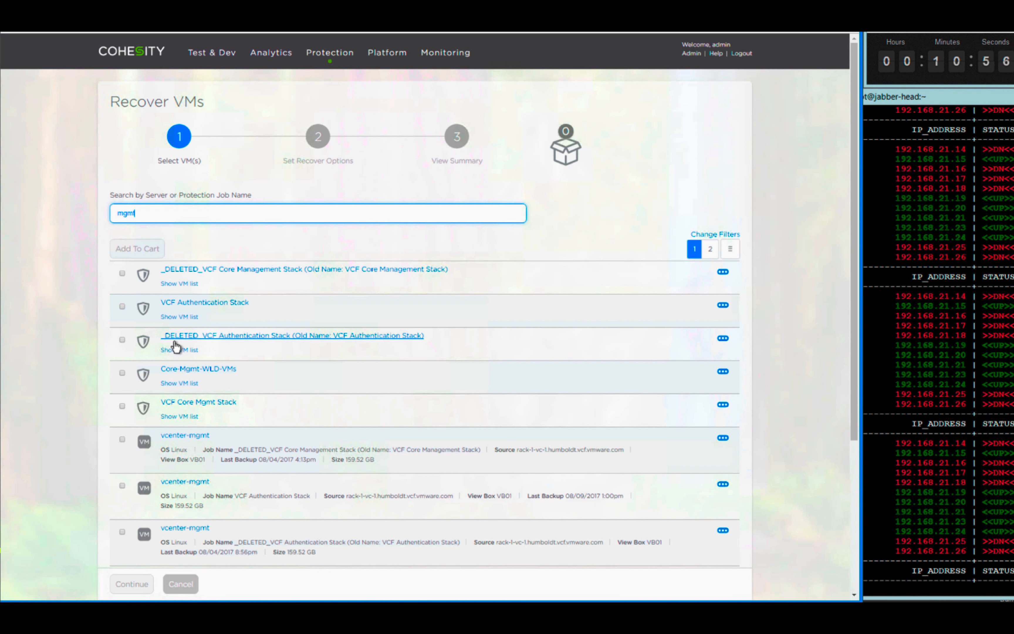
# - Add the VCF Core Mgmt Stack protection job to the recovery cart, using its 08/09/2017 8:39am job run
pyautogui.click(122, 406)
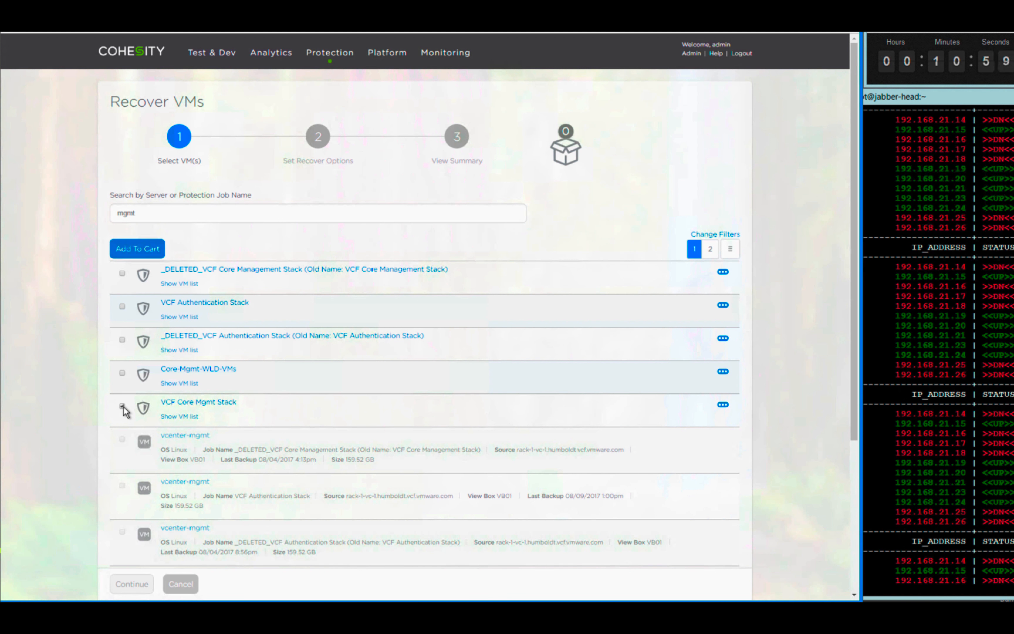
pyautogui.click(180, 416)
pyautogui.click(496, 457)
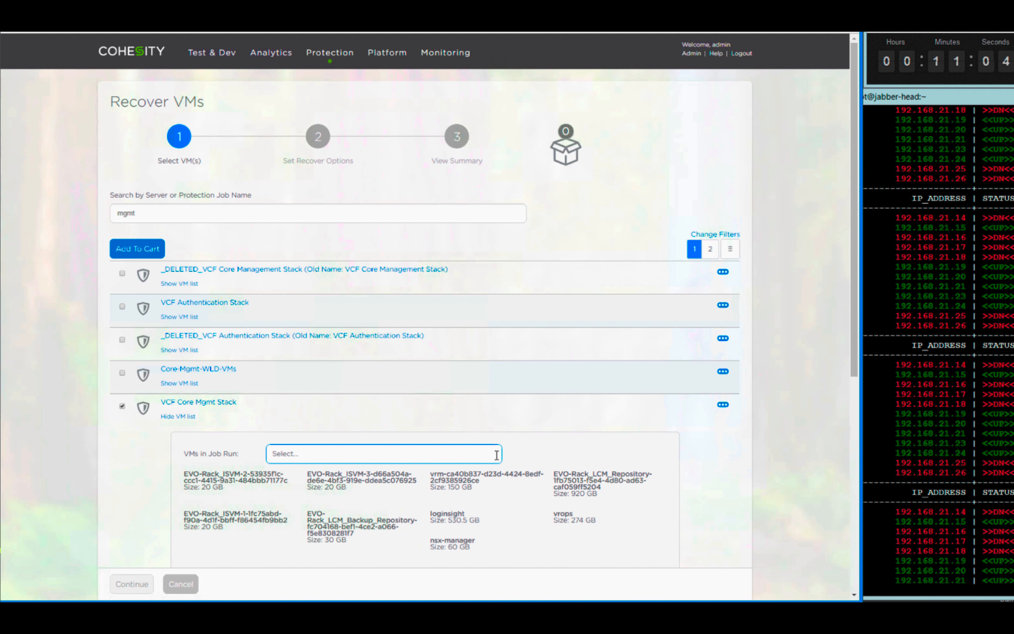
pyautogui.click(390, 530)
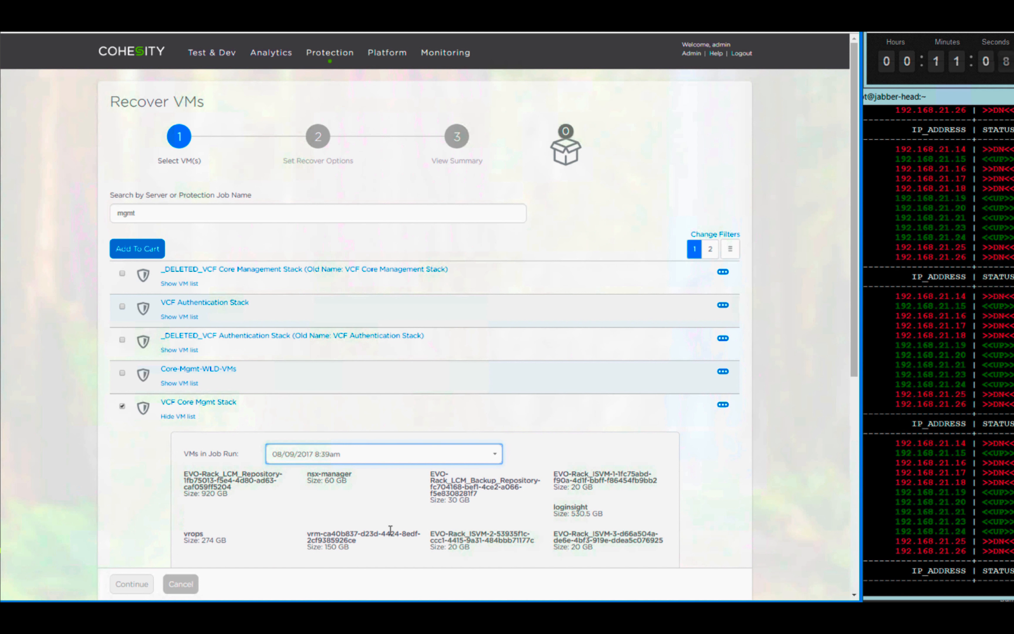
pyautogui.click(151, 252)
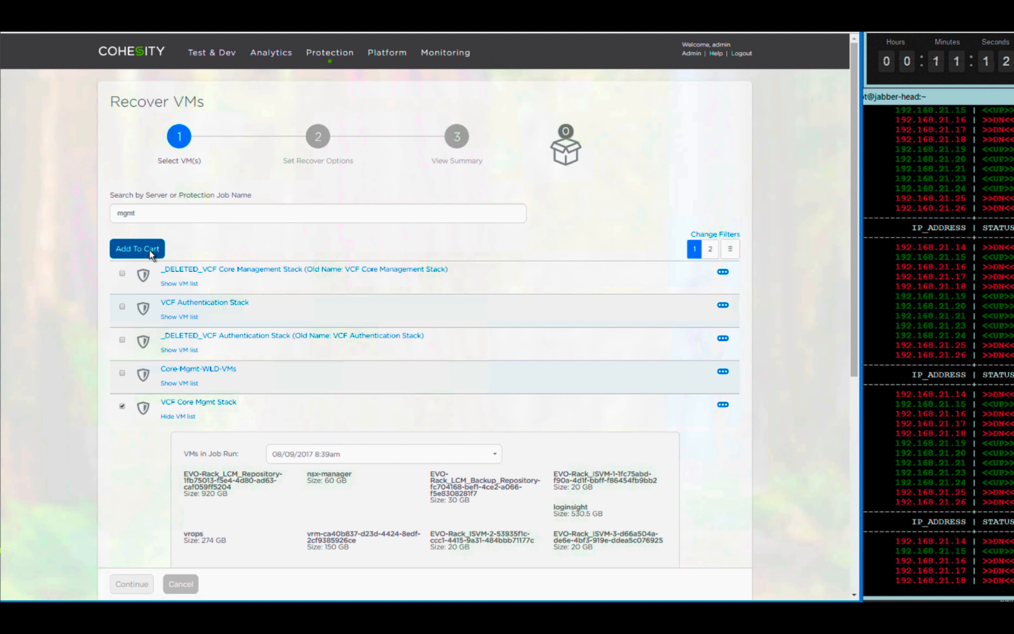
# - Submit the VCF Core Mgmt Stack recovery with the default recover options and bring the VM status terminal to the front
pyautogui.click(126, 584)
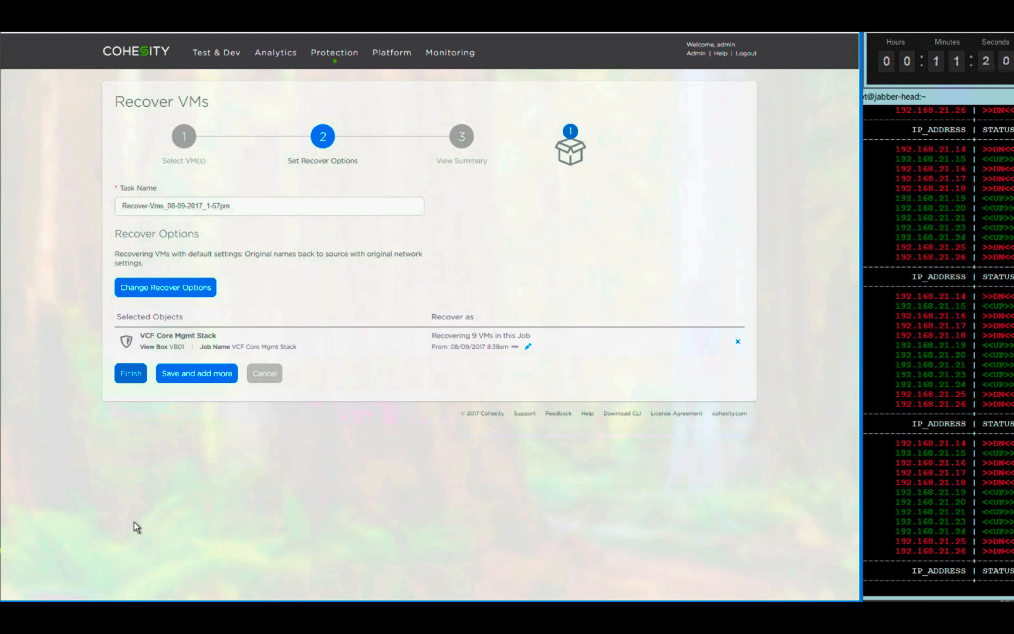
pyautogui.click(135, 374)
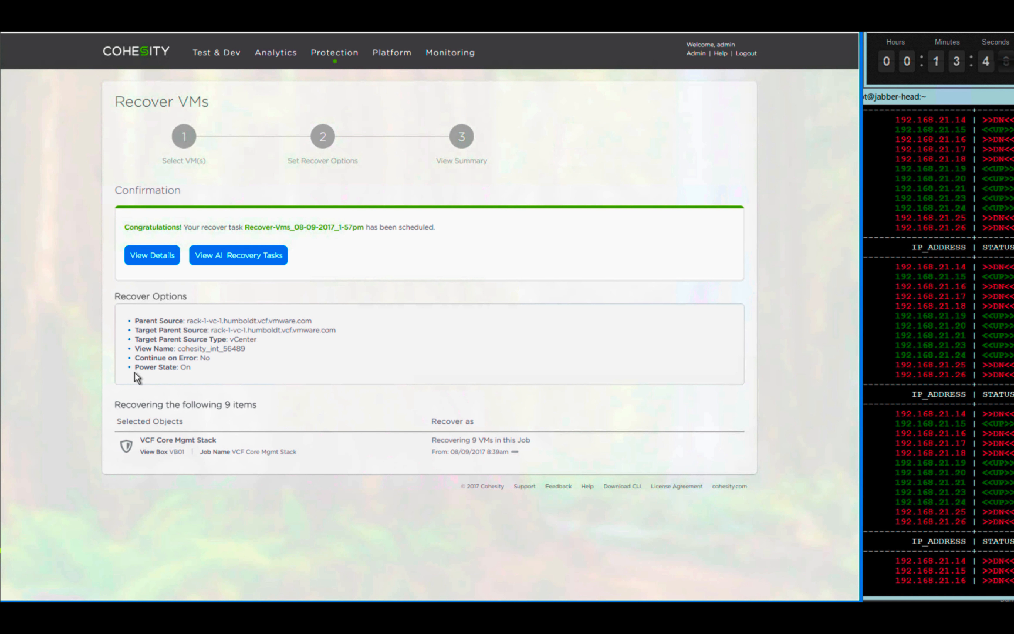
pyautogui.click(899, 345)
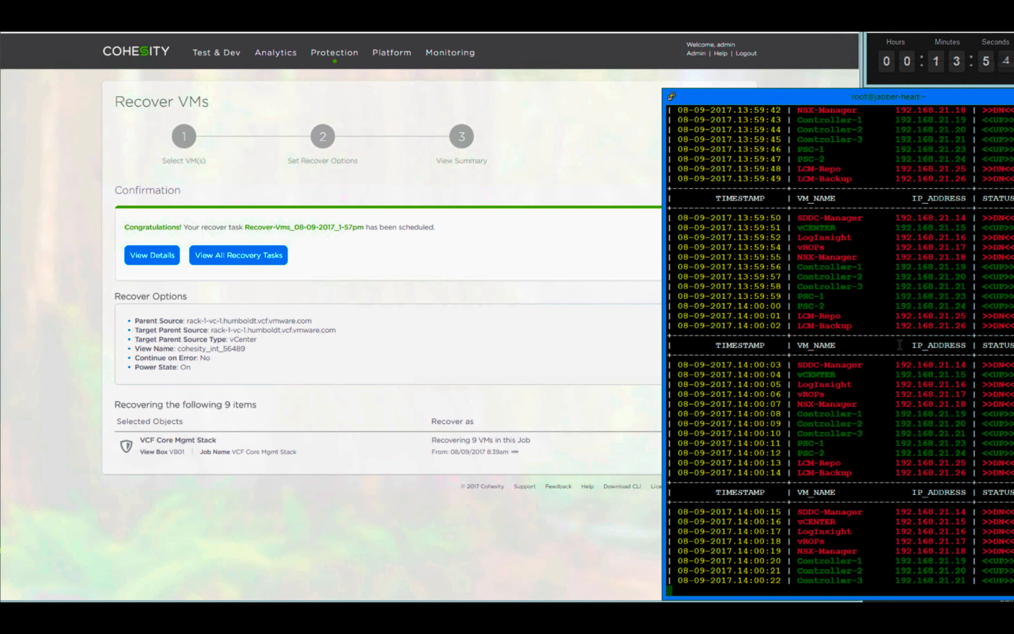